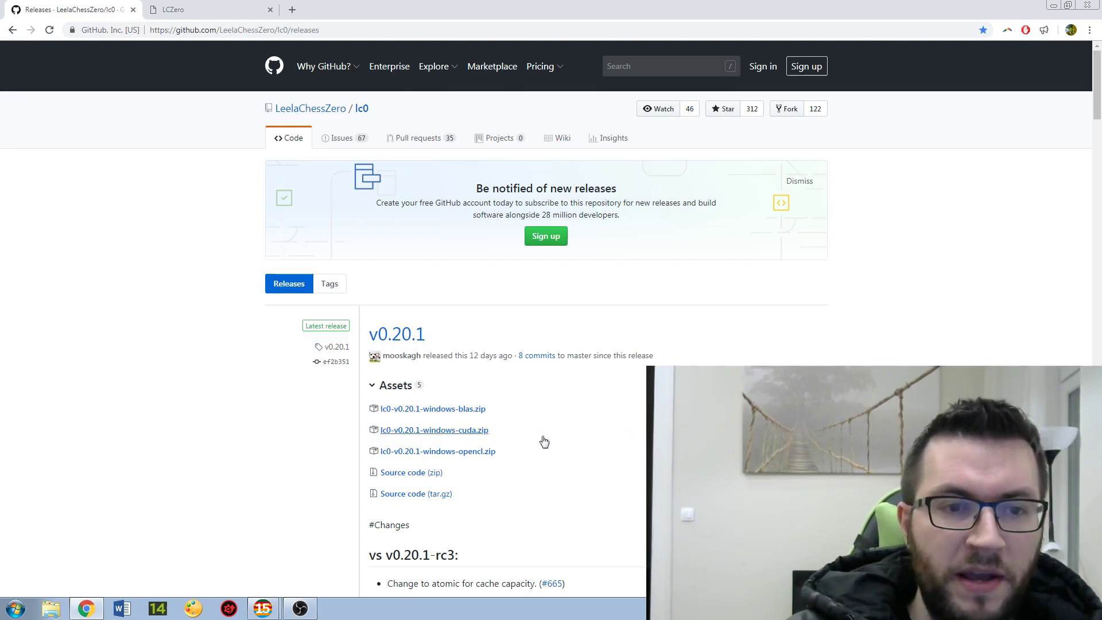
Download lc0-v0.20.1-windows-cuda.zip from the lc0 v0.20.1 release assets on GitHub
left_click(441, 433)
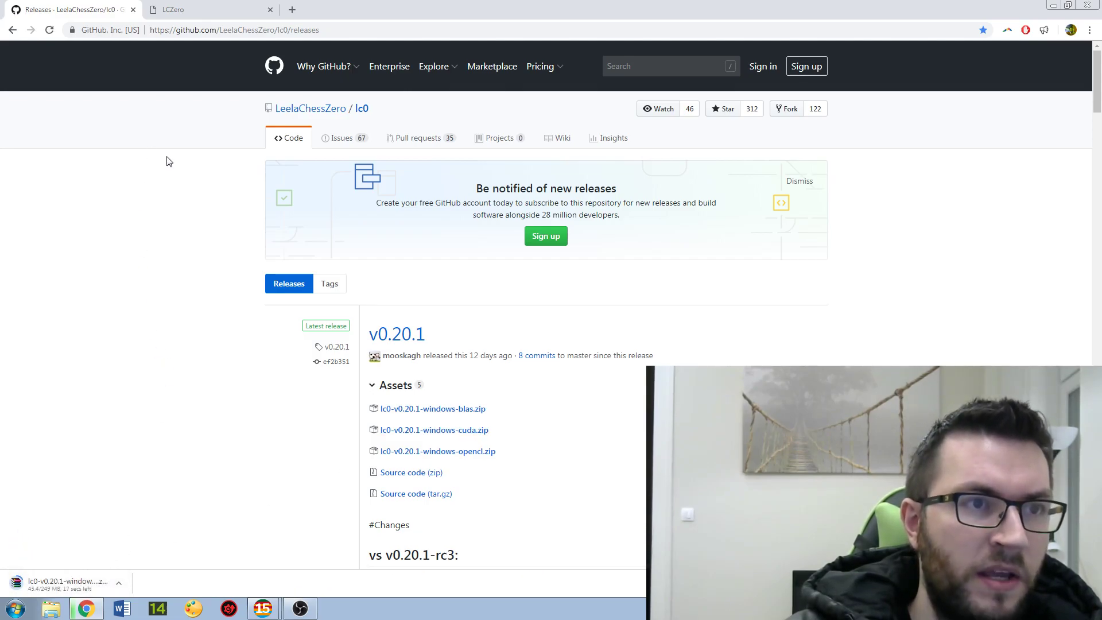
Download the run-2 network 32745 weights file from the LCZero Networks table
left_click(217, 7)
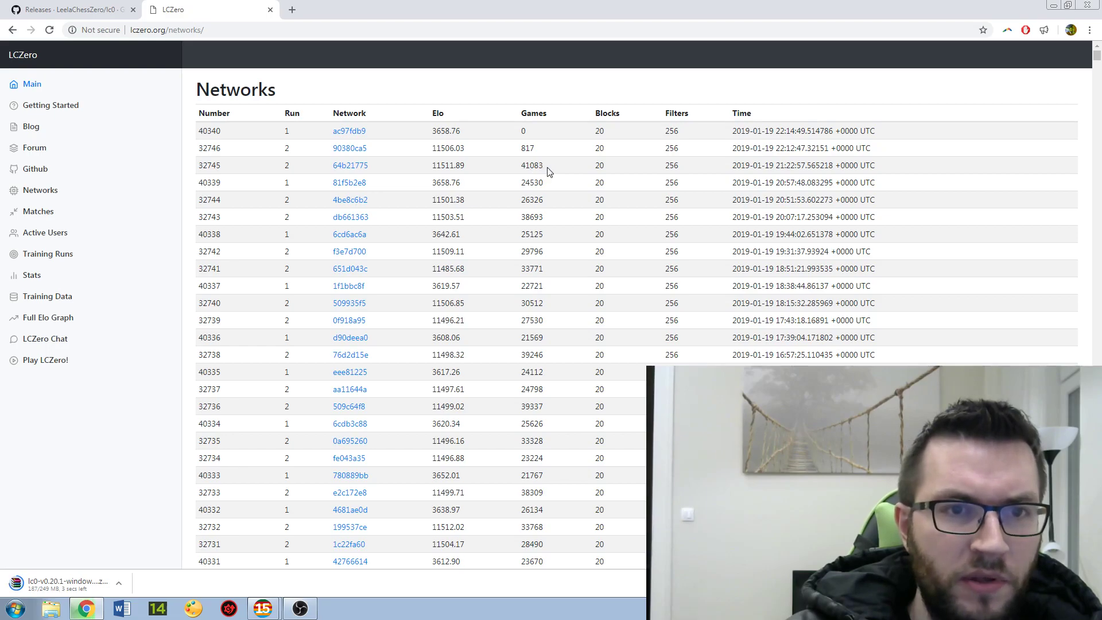
left_click(355, 166)
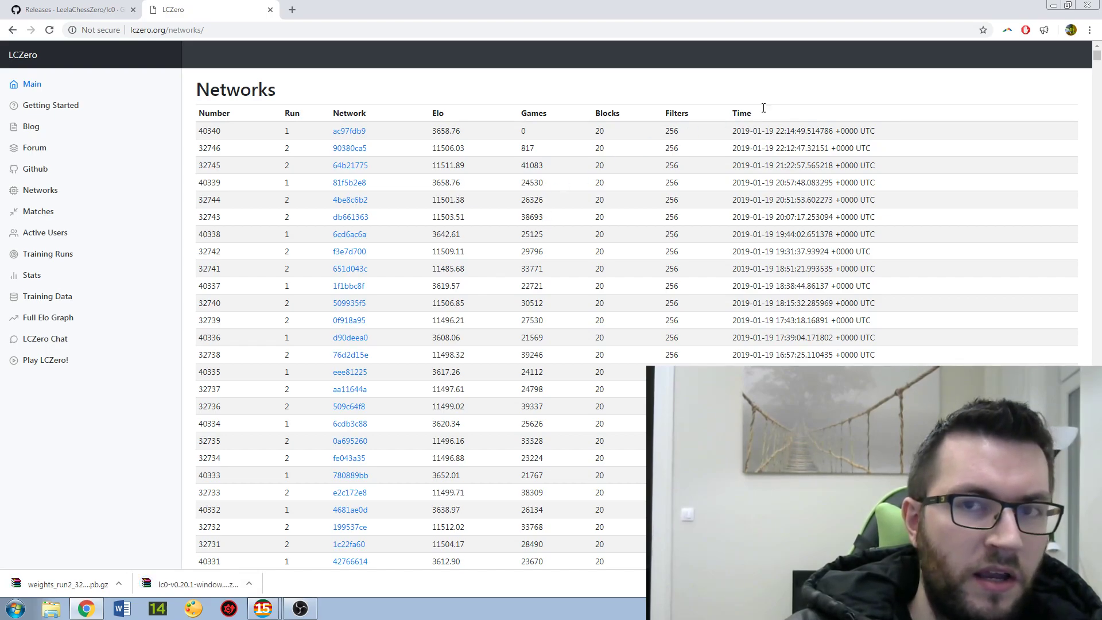
Open the empty Software > Engines > Leela Chess folder and the downloaded weights_run2 archive
left_click(1052, 8)
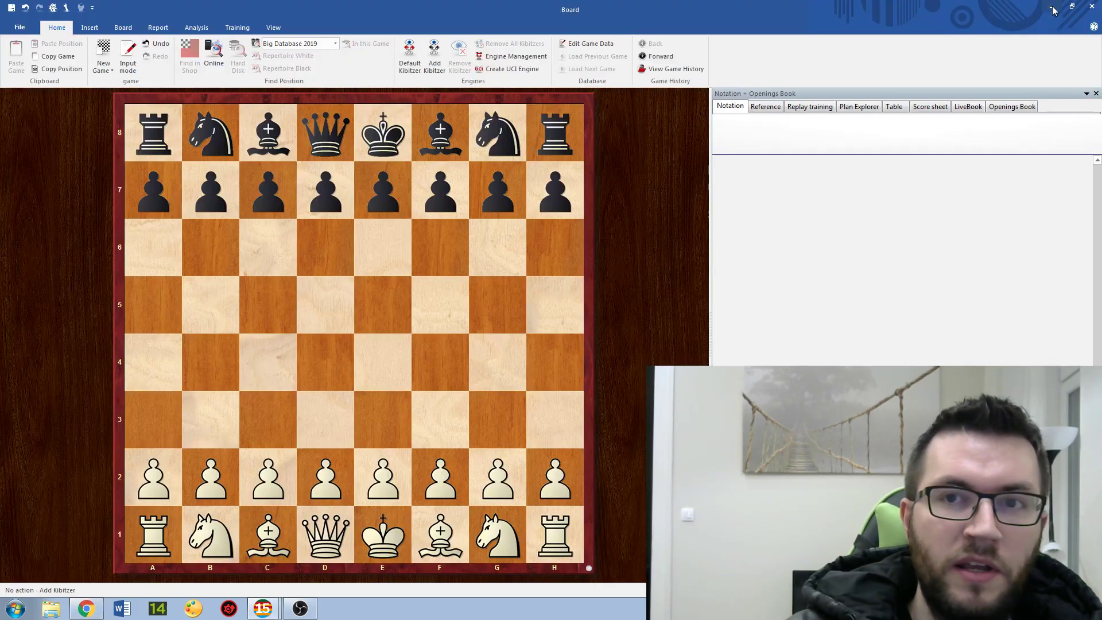
left_click(1053, 11)
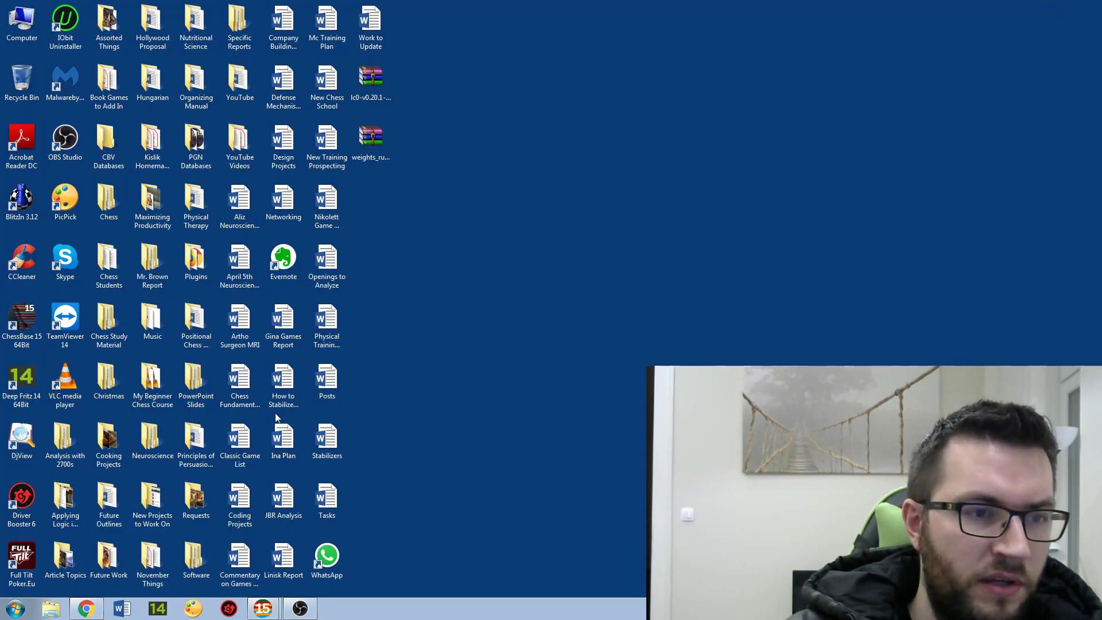
double_click(194, 558)
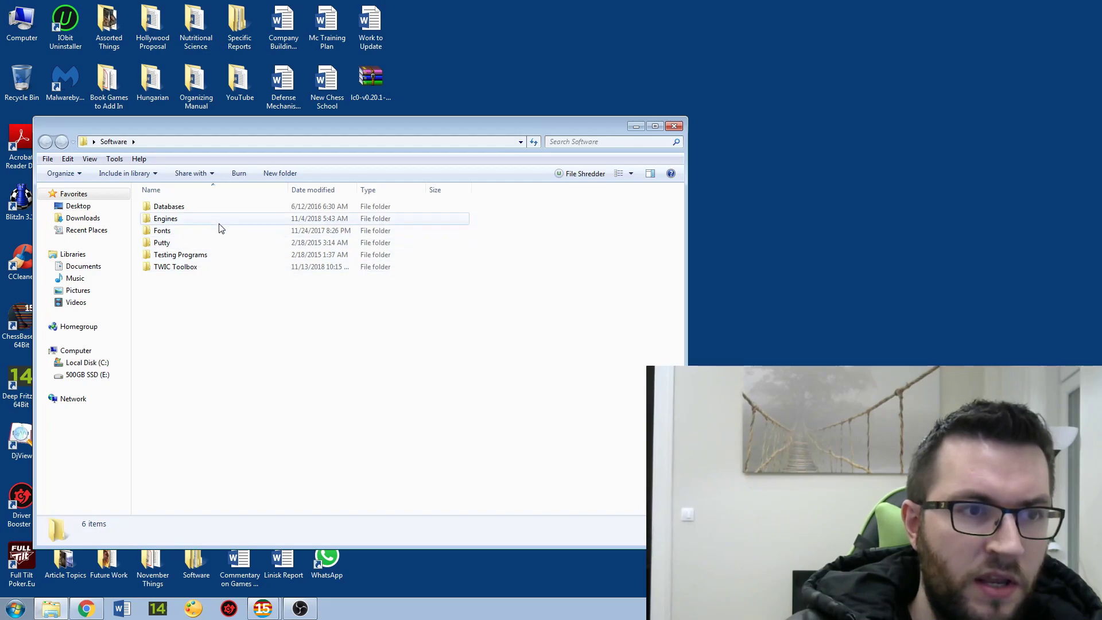
double_click(200, 218)
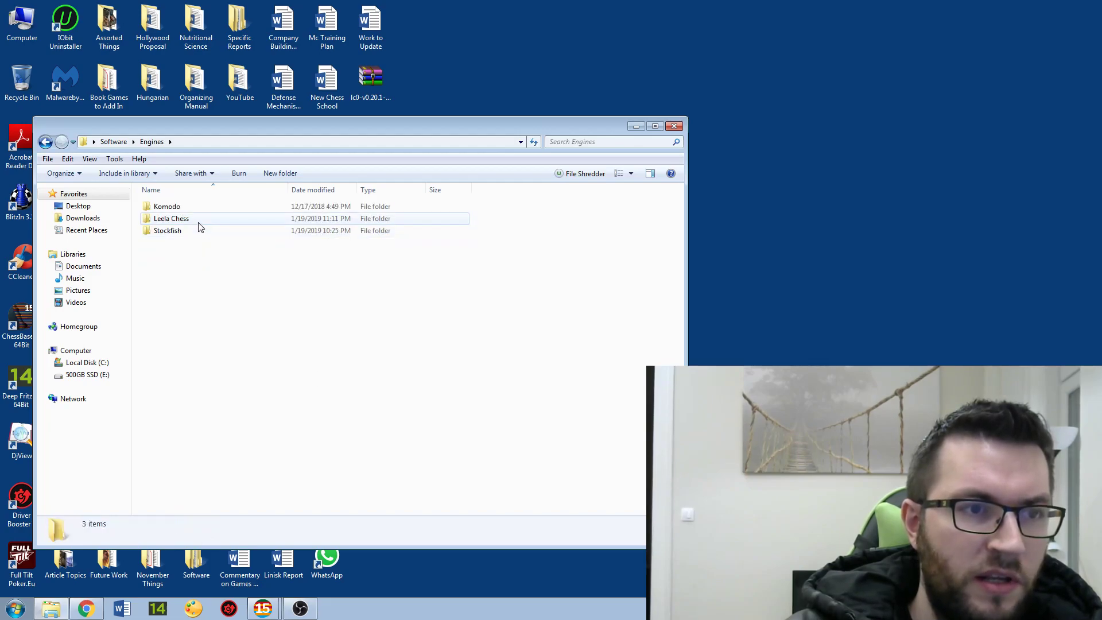
double_click(198, 220)
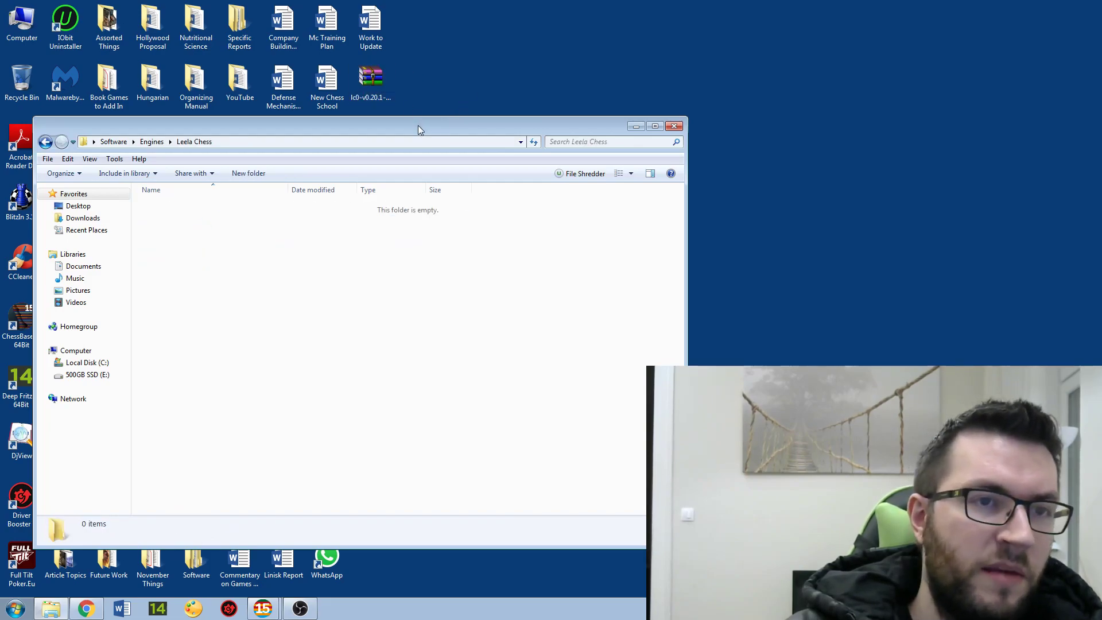
left_click_drag(417, 125, 401, 179)
double_click(370, 138)
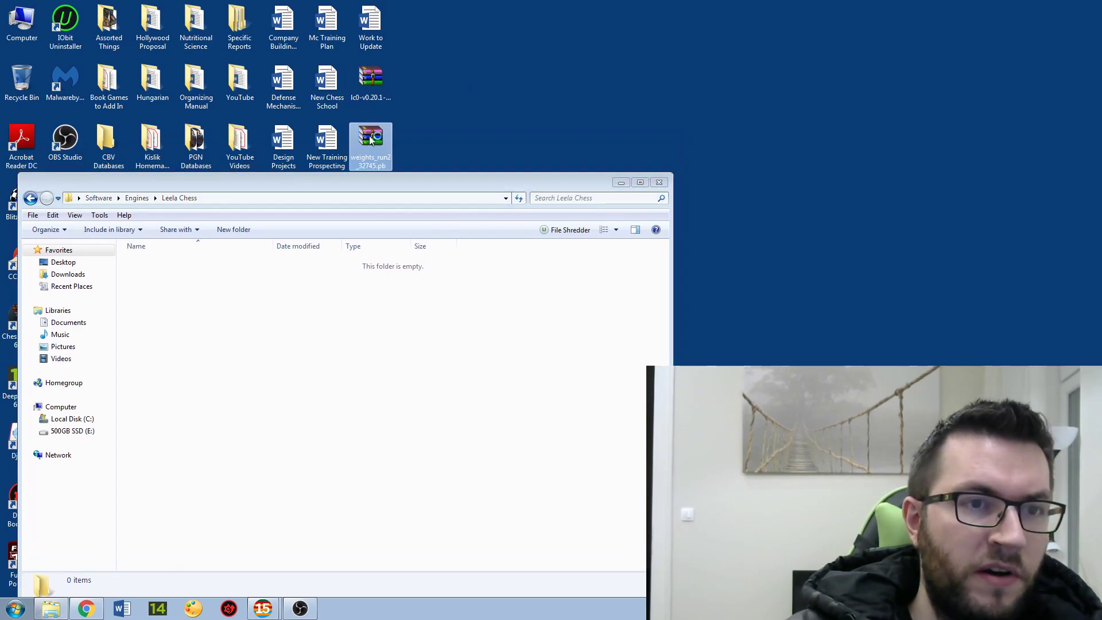
Extract the network weights .pb file into the Leela Chess folder
left_click(757, 121)
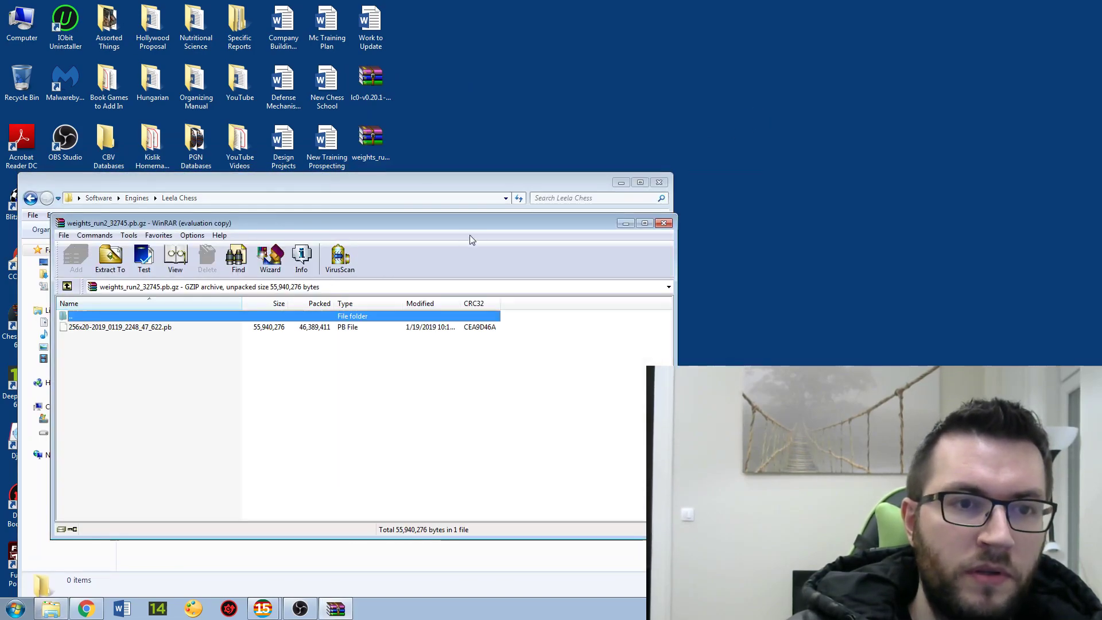
left_click(383, 248)
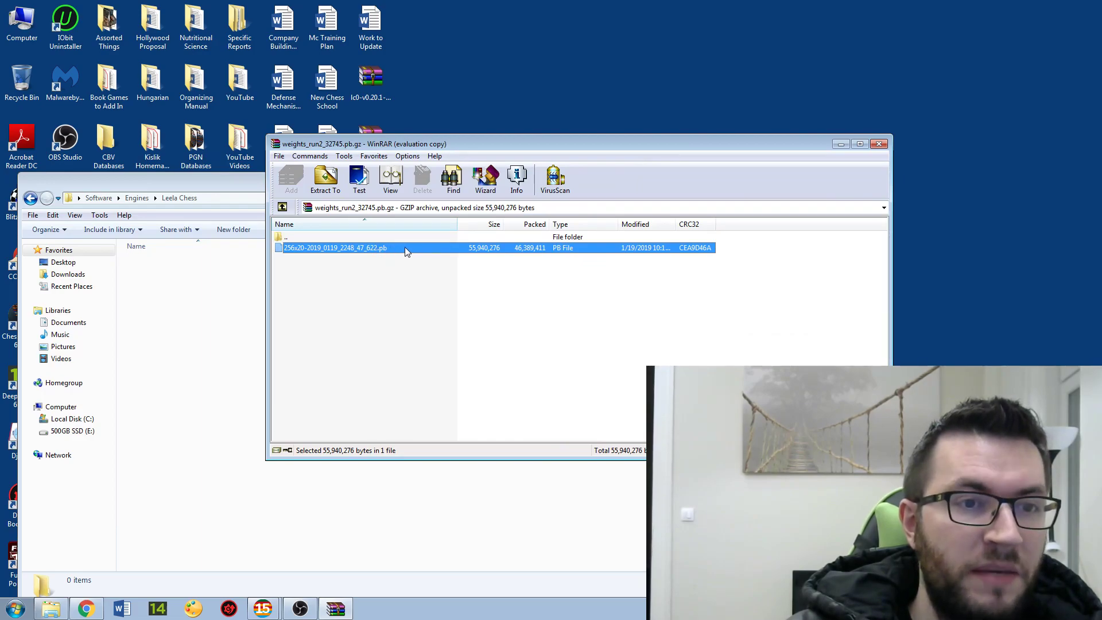
left_click_drag(405, 247, 217, 362)
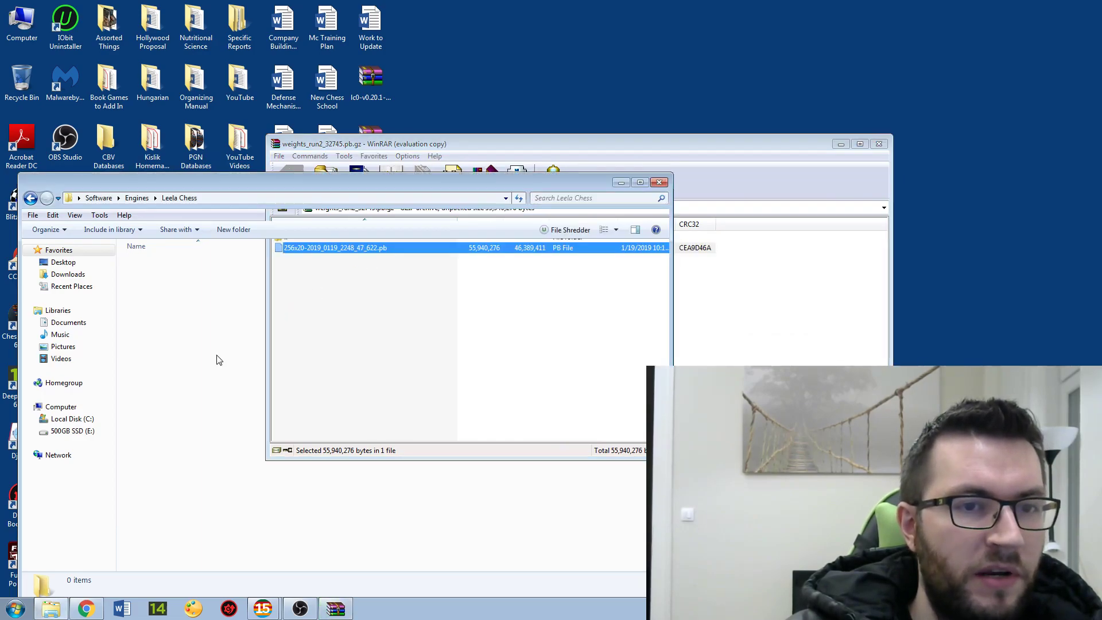
left_click(882, 146)
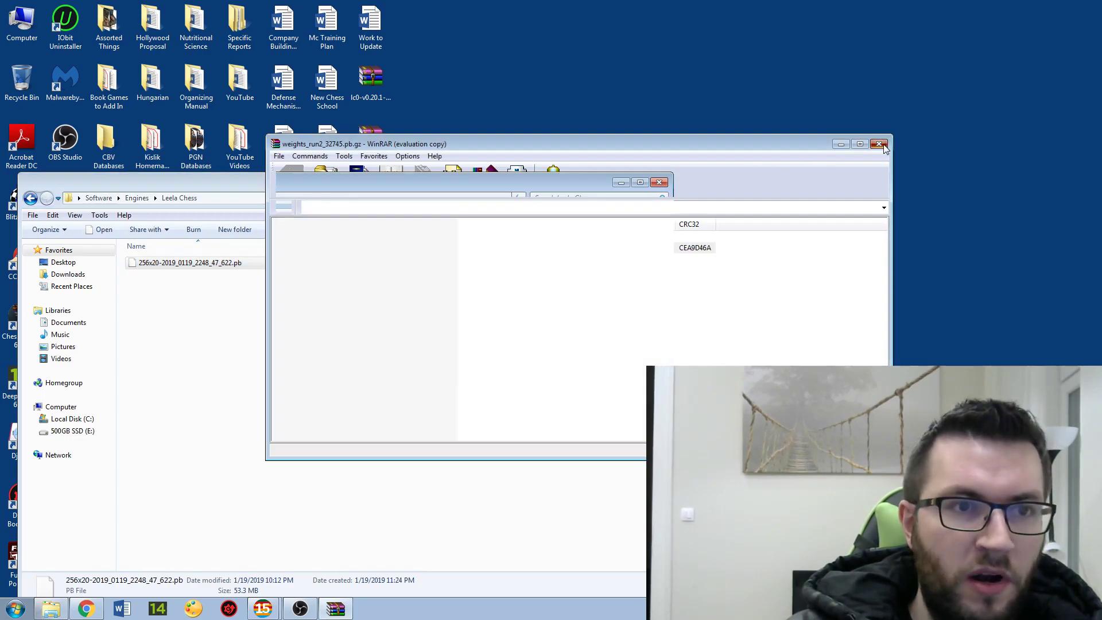
Extract all nine lc0 engine files from the CUDA zip into the Leela Chess folder
double_click(370, 80)
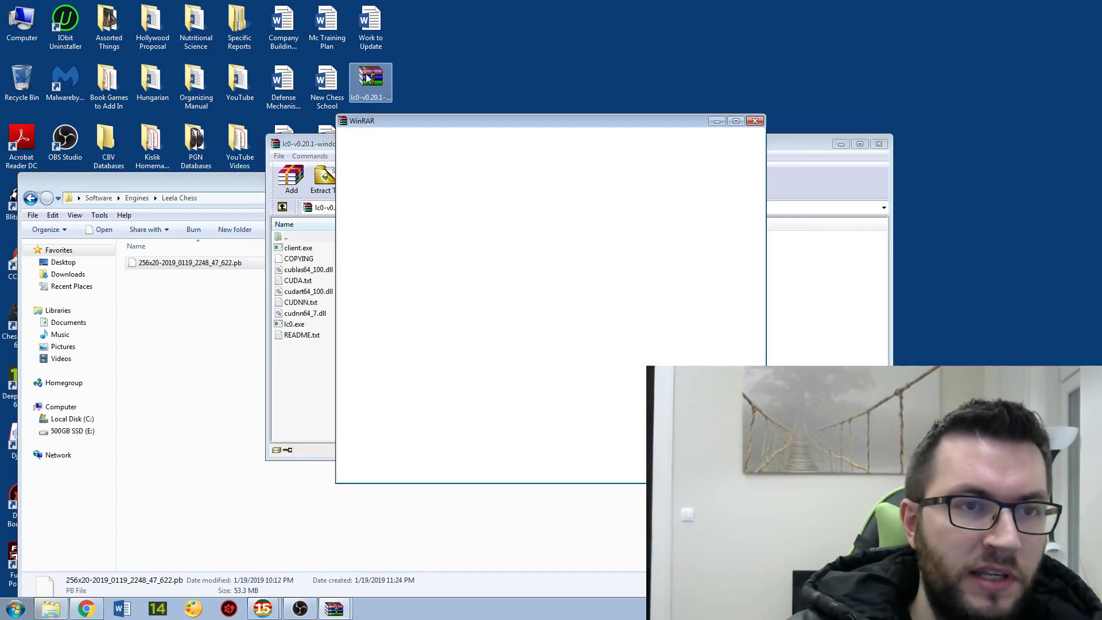
left_click(756, 122)
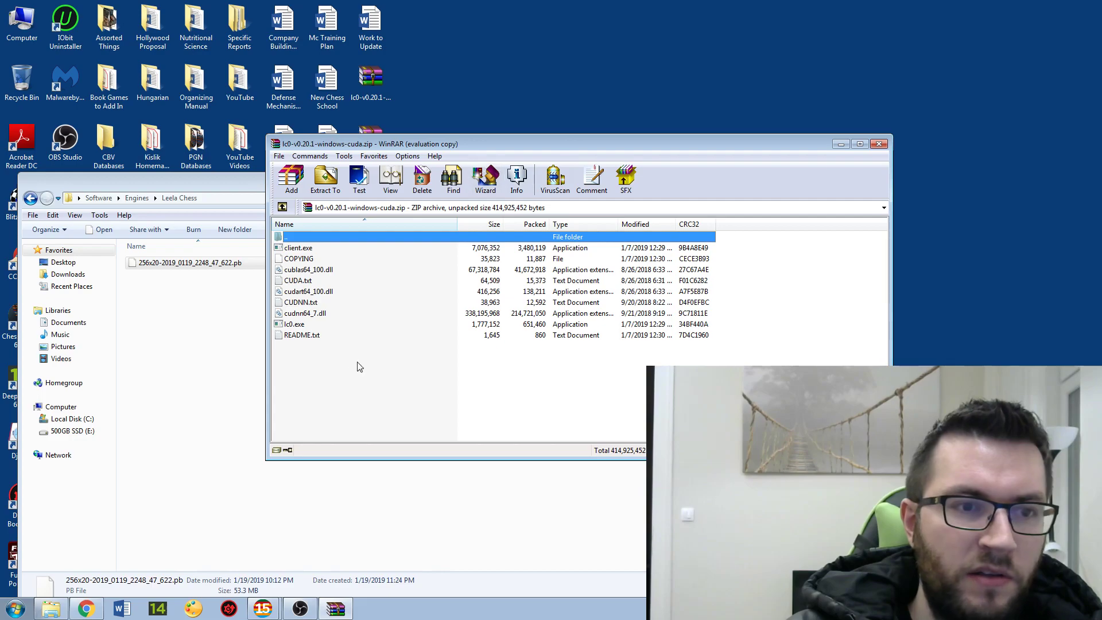
left_click_drag(339, 359, 326, 249)
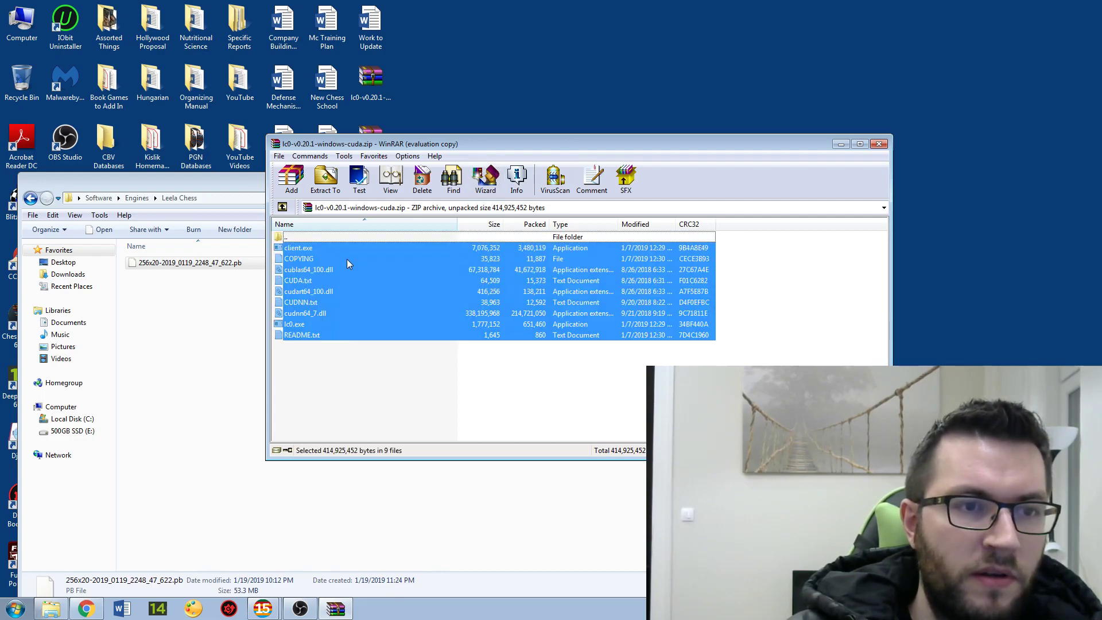
left_click_drag(389, 273, 198, 419)
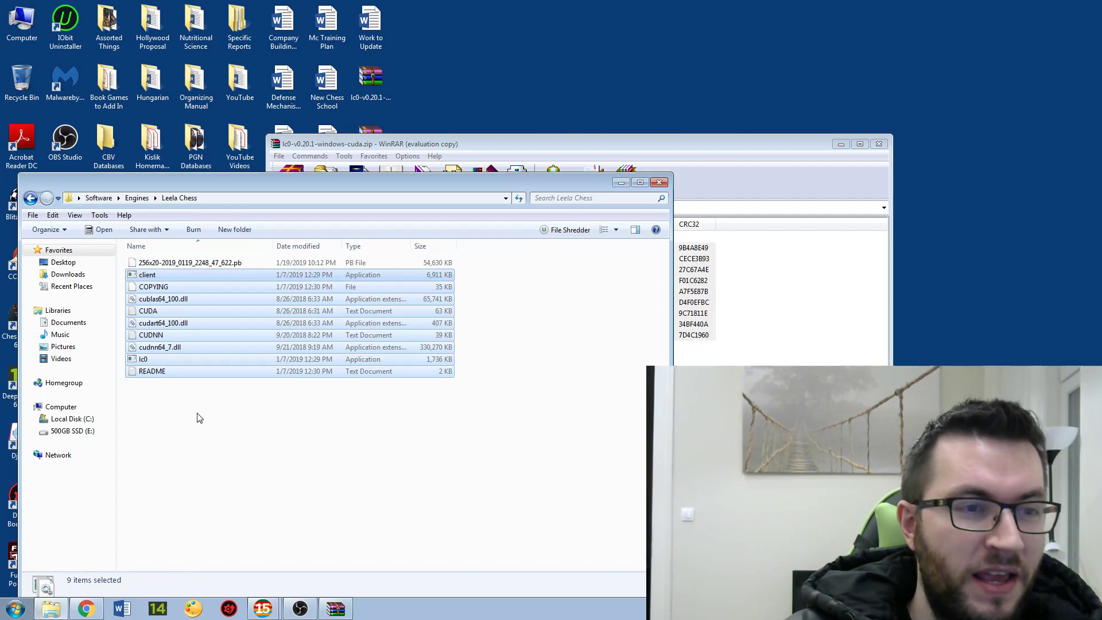
left_click(226, 422)
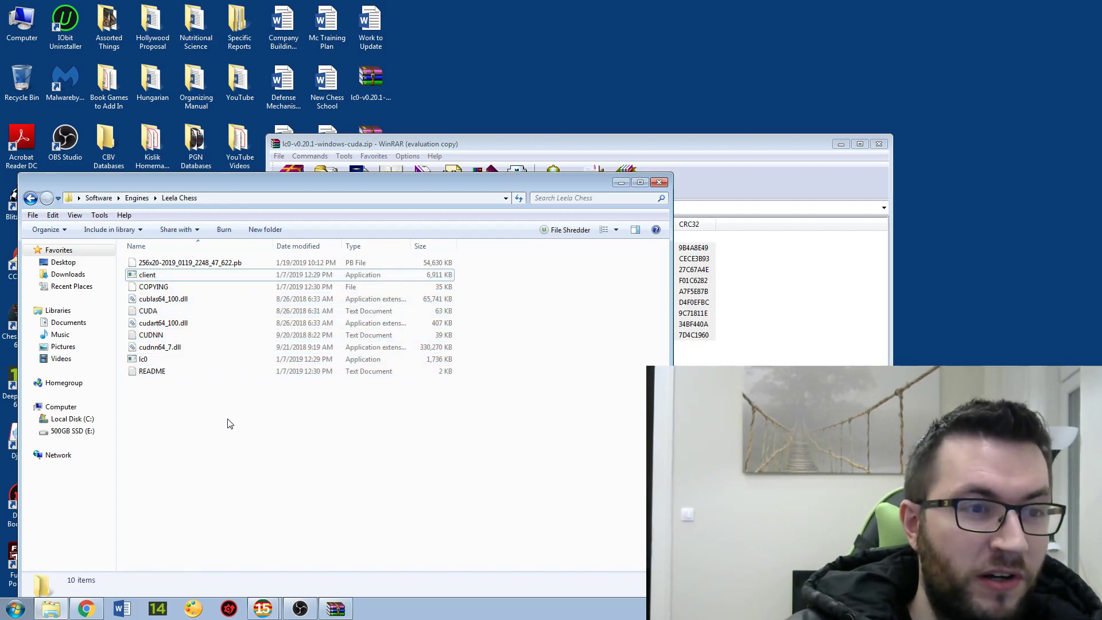
left_click(880, 144)
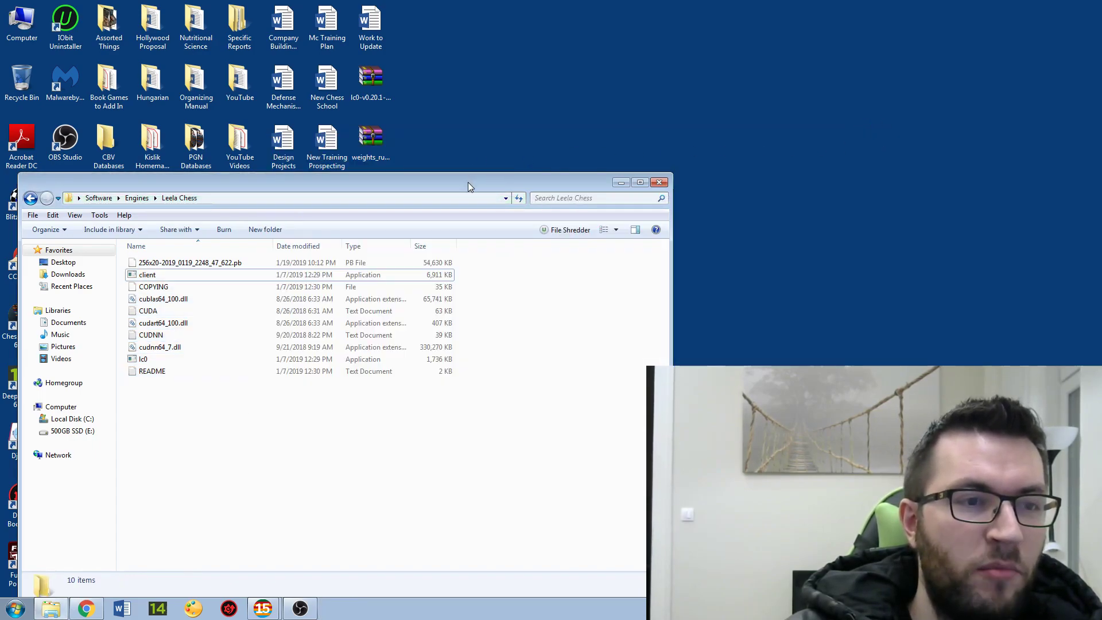
Run lc0.exe with a 'go nodes 100' test returning bestmove e2e4, then close the console and folder
mouse_move(467, 182)
left_mouse_down()
mouse_move(554, 82)
mouse_move(578, 90)
mouse_move(488, 98)
mouse_move(462, 137)
left_mouse_up()
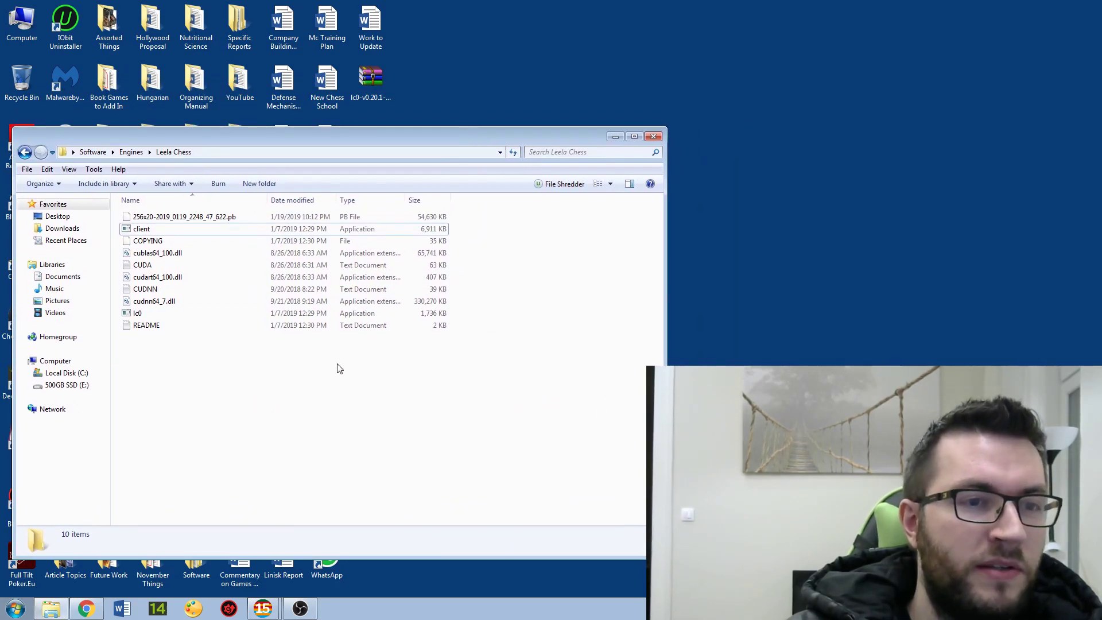
double_click(195, 316)
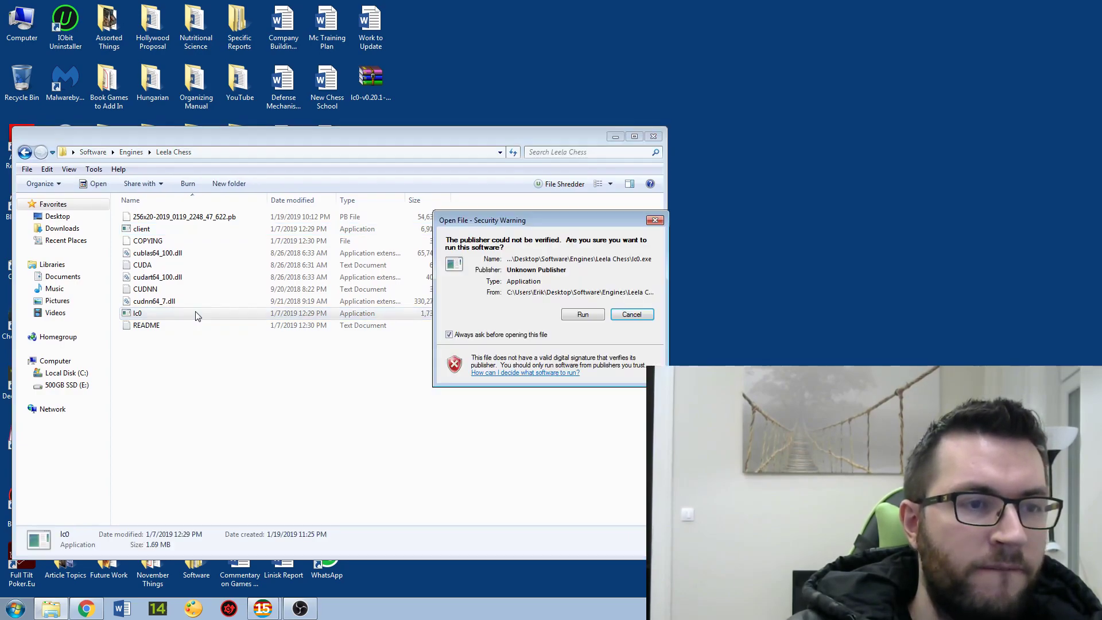
left_click(582, 315)
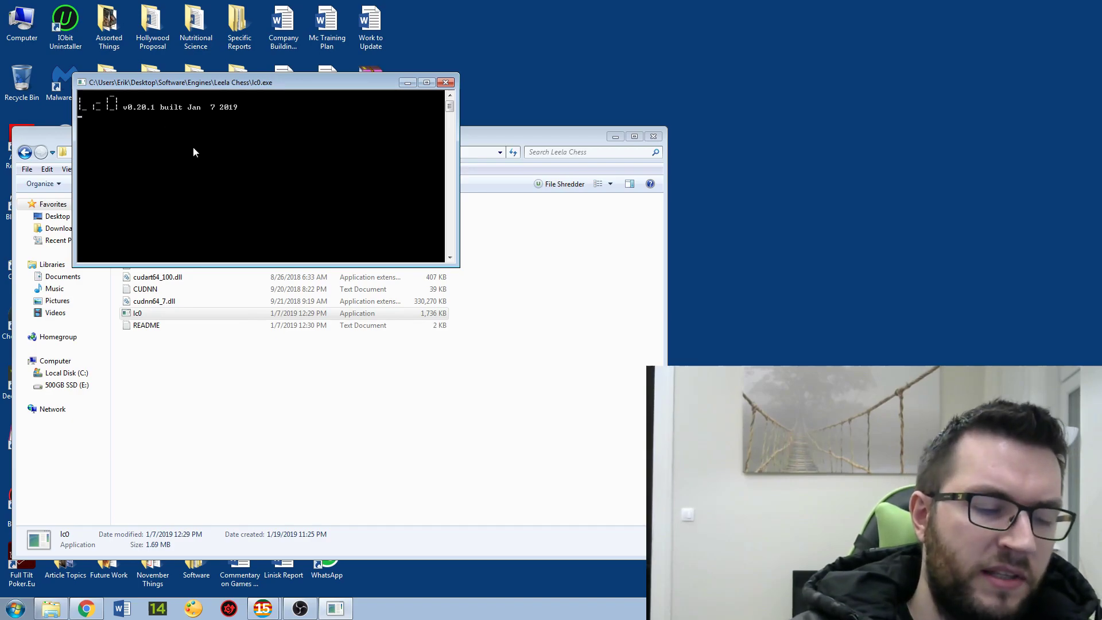
type("go nodes 1")
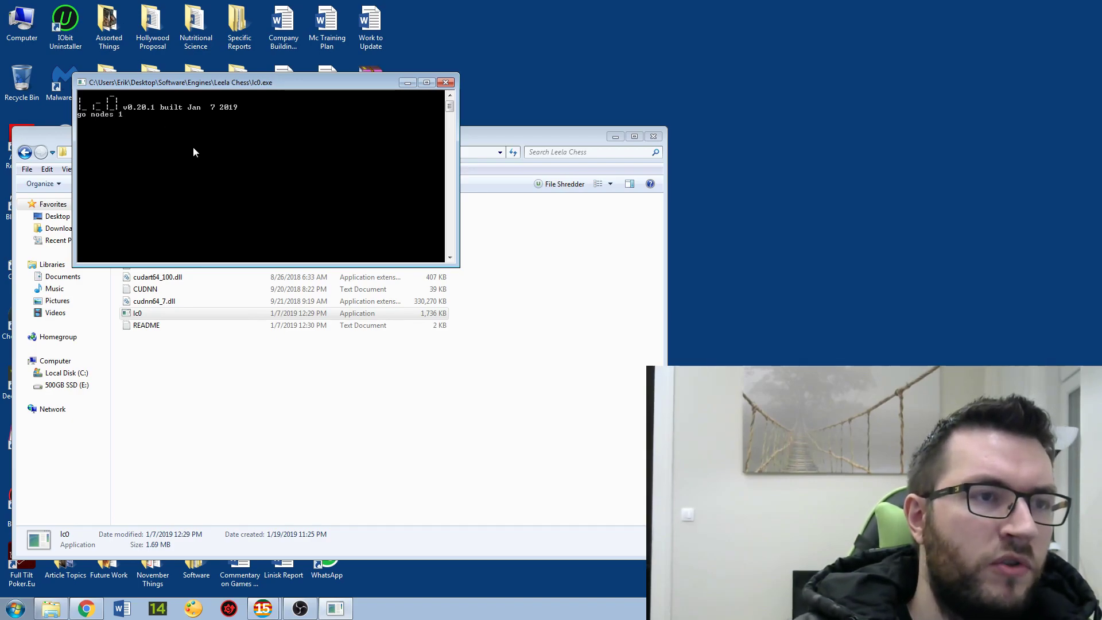
type("00")
key("Return")
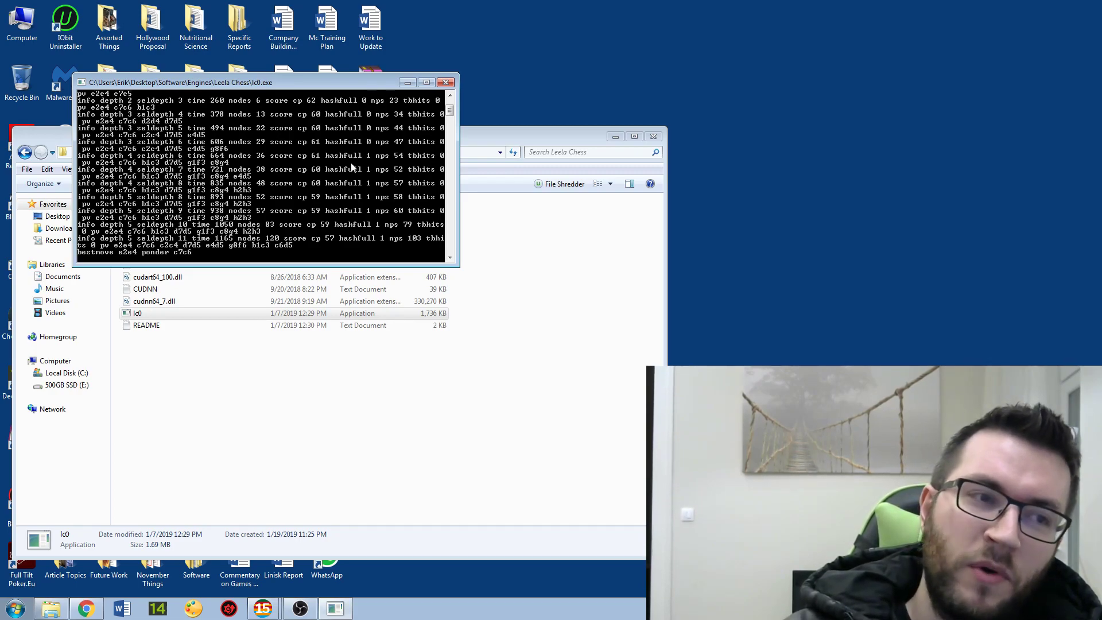
left_click(447, 83)
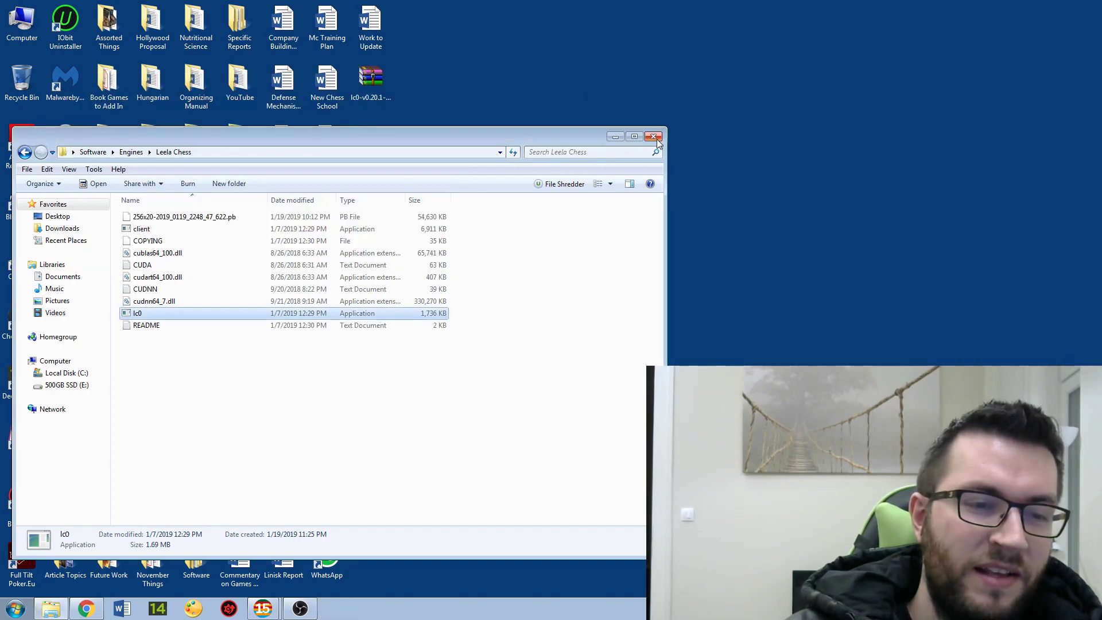
left_click(655, 137)
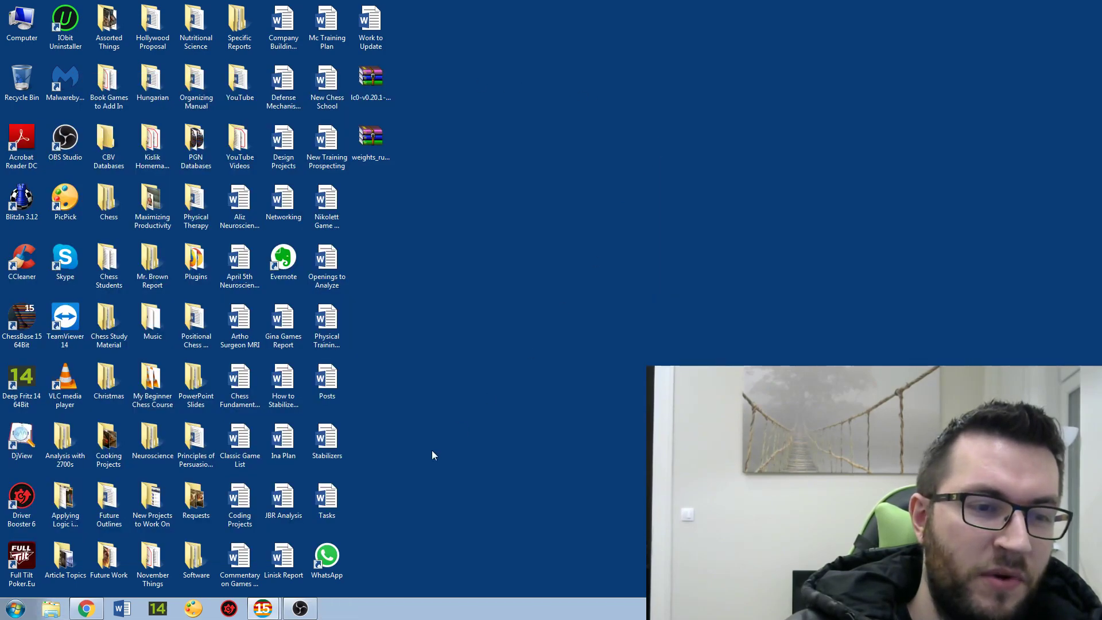
Try adding lc0.exe as a new UCI engine, dismiss the 'Lc0 v0.20.1 already exists' errors, and cancel
left_click(263, 608)
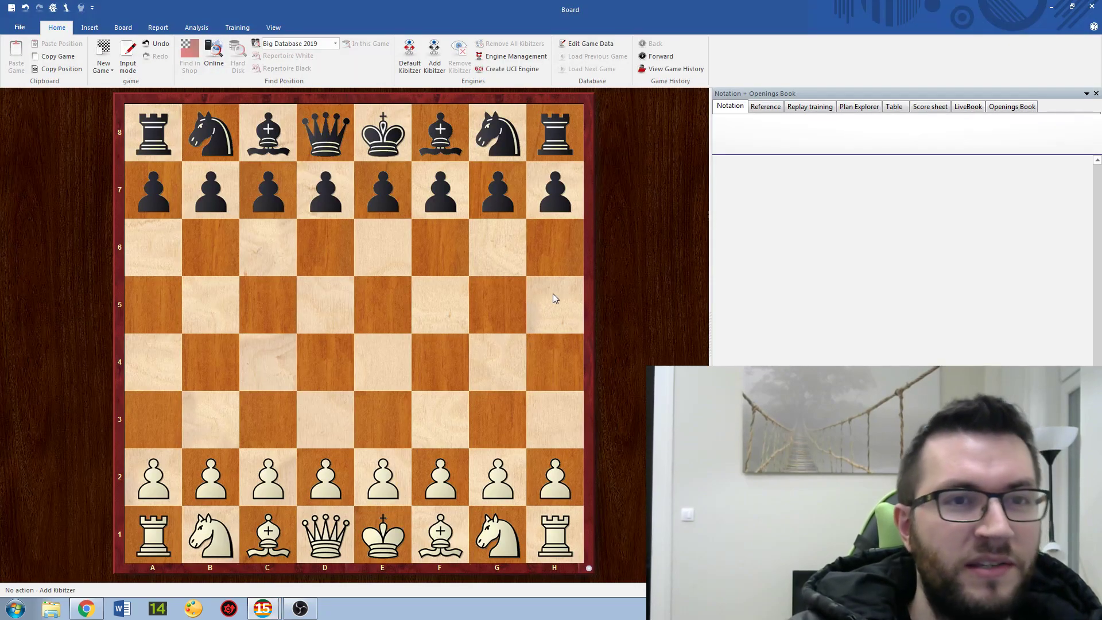
left_click(513, 69)
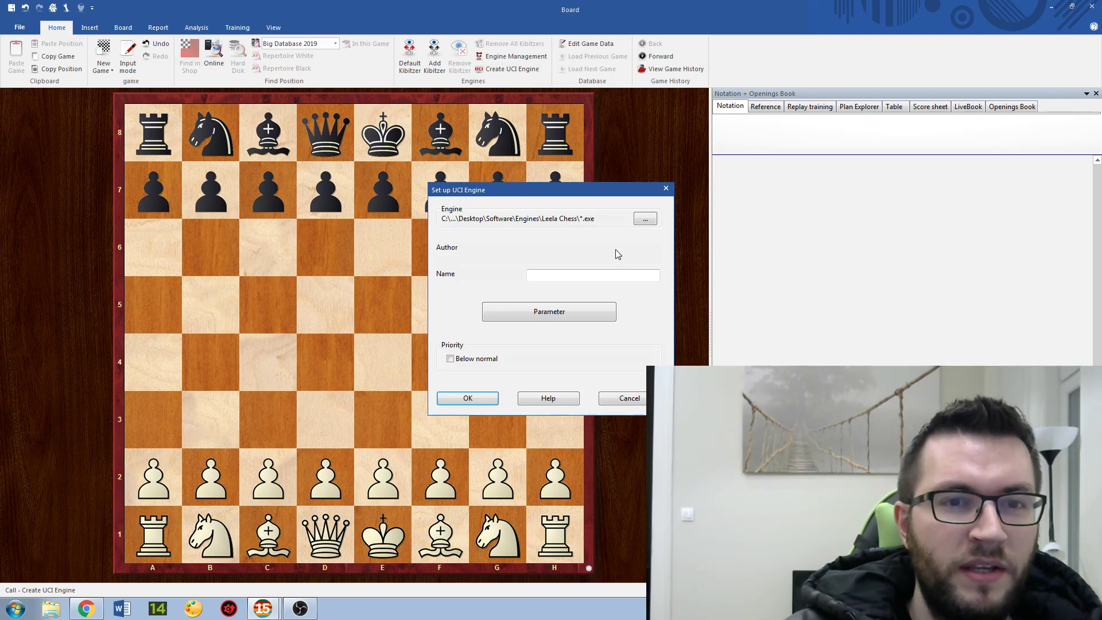
left_click(646, 221)
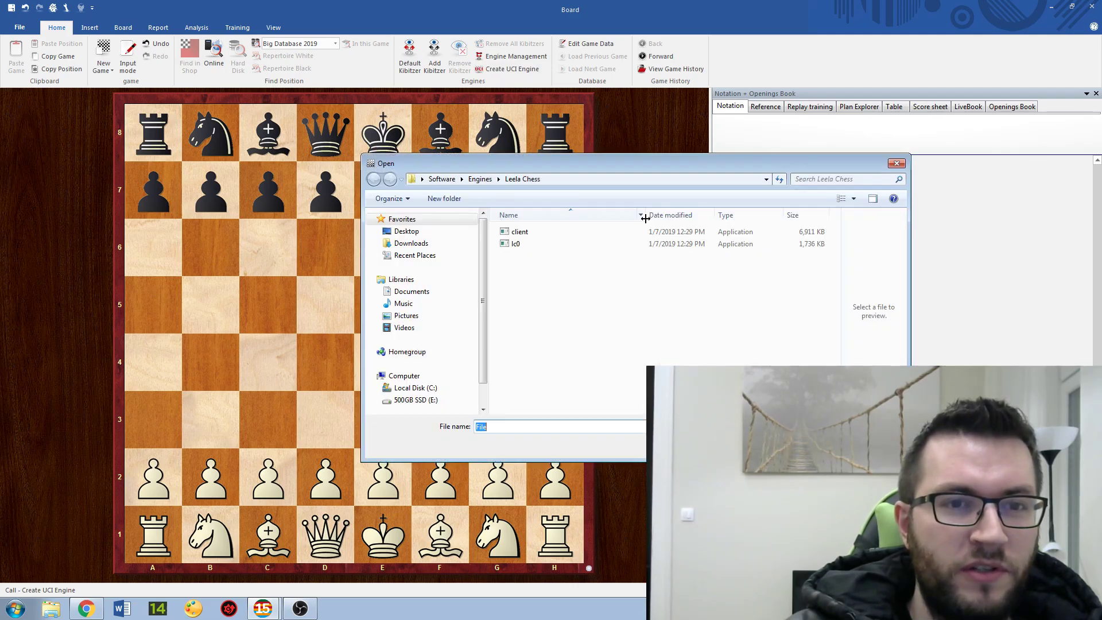
left_click(563, 247)
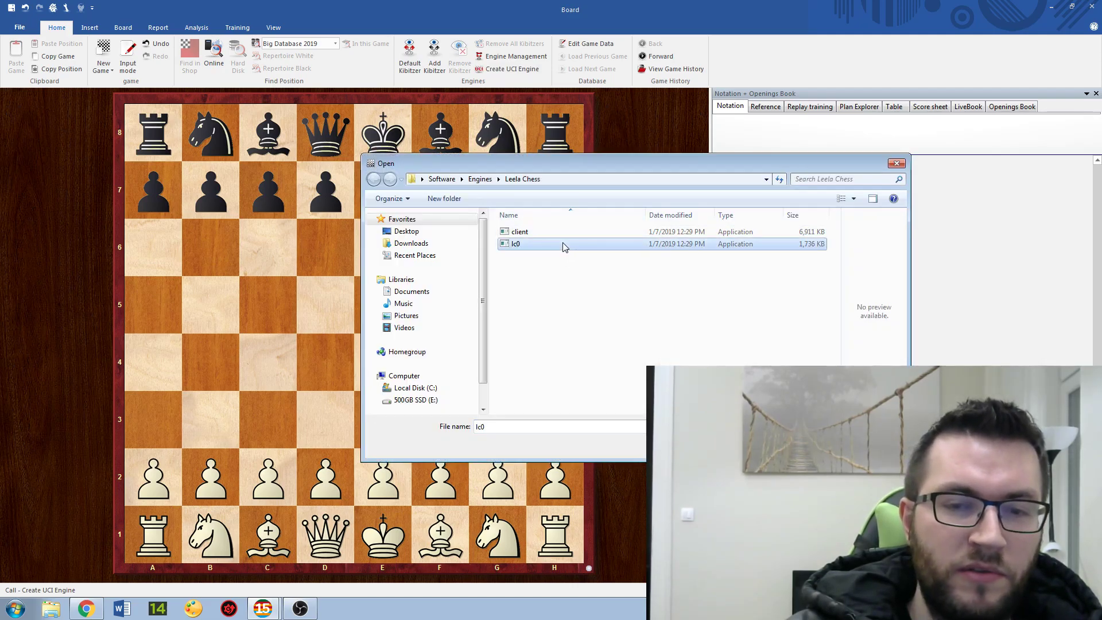
double_click(563, 248)
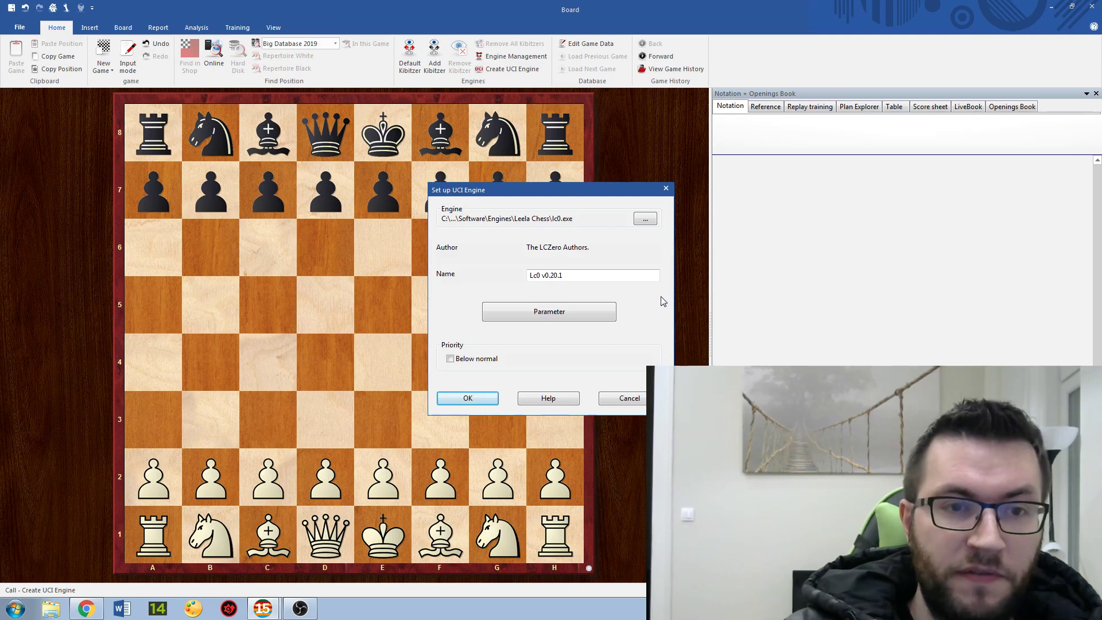
left_click(467, 399)
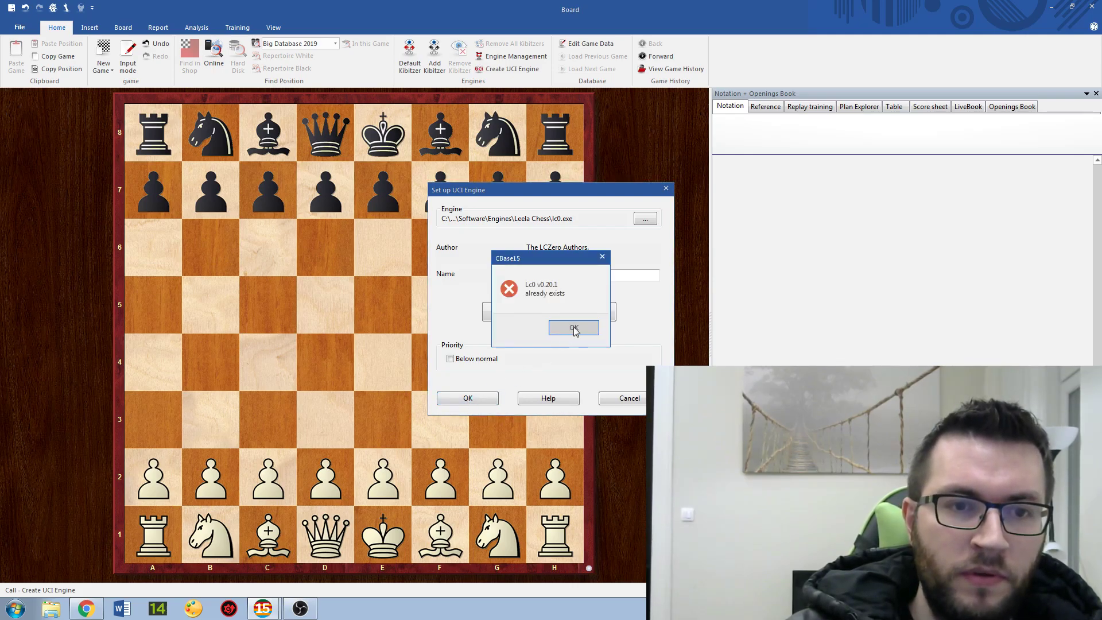
left_click(574, 327)
left_click(466, 398)
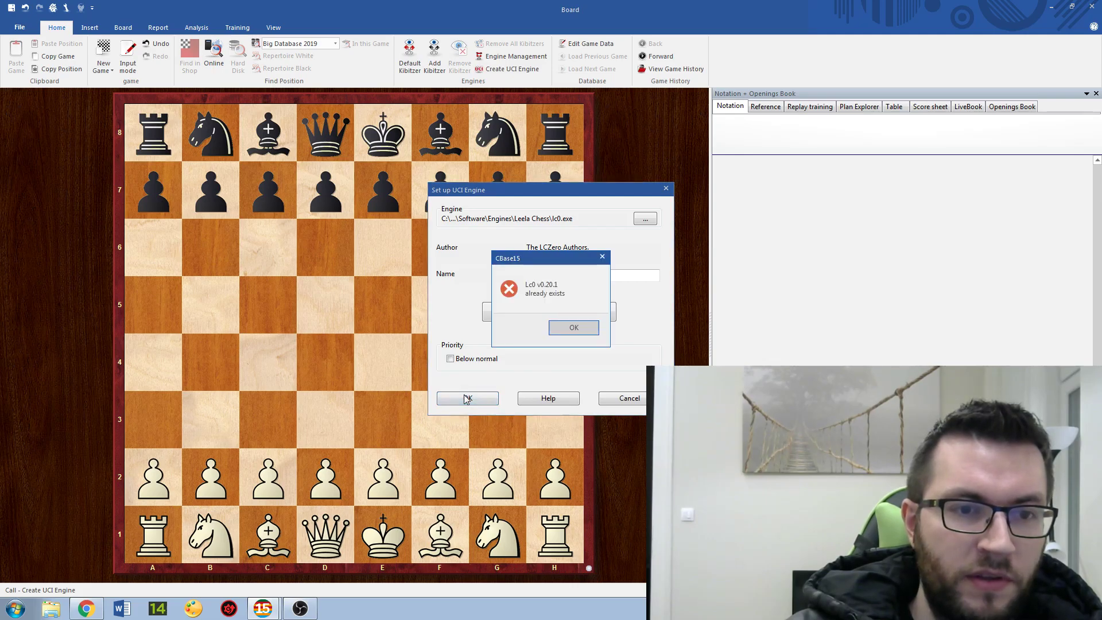
left_click(575, 329)
left_click(629, 398)
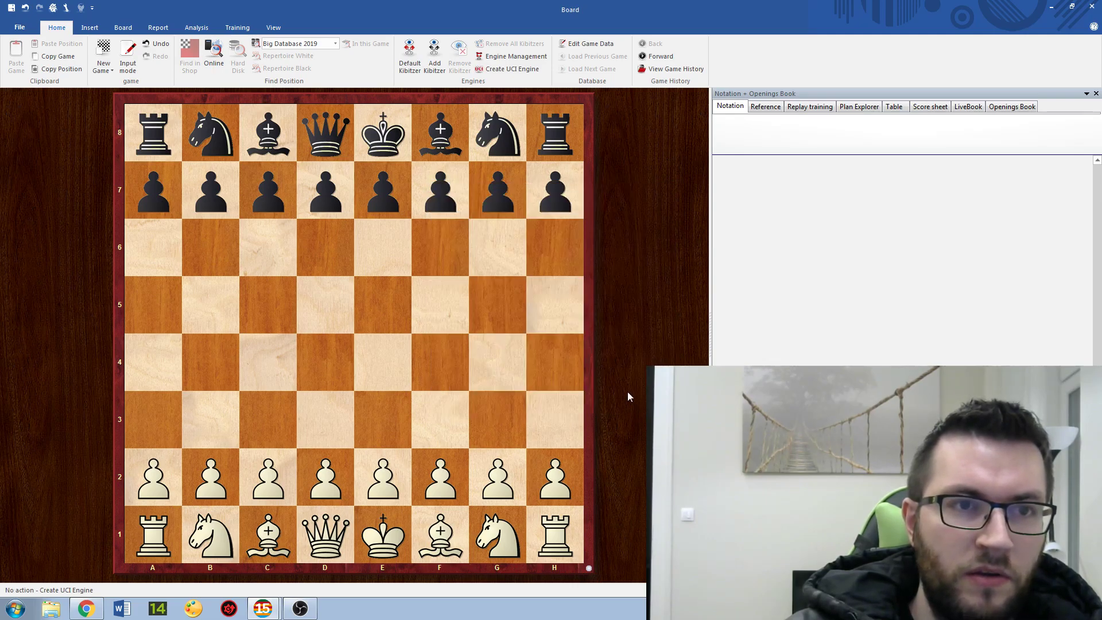
Load Lc0 v0.20.1 from the engine list as a kibitzer
left_click(436, 57)
left_click(485, 229)
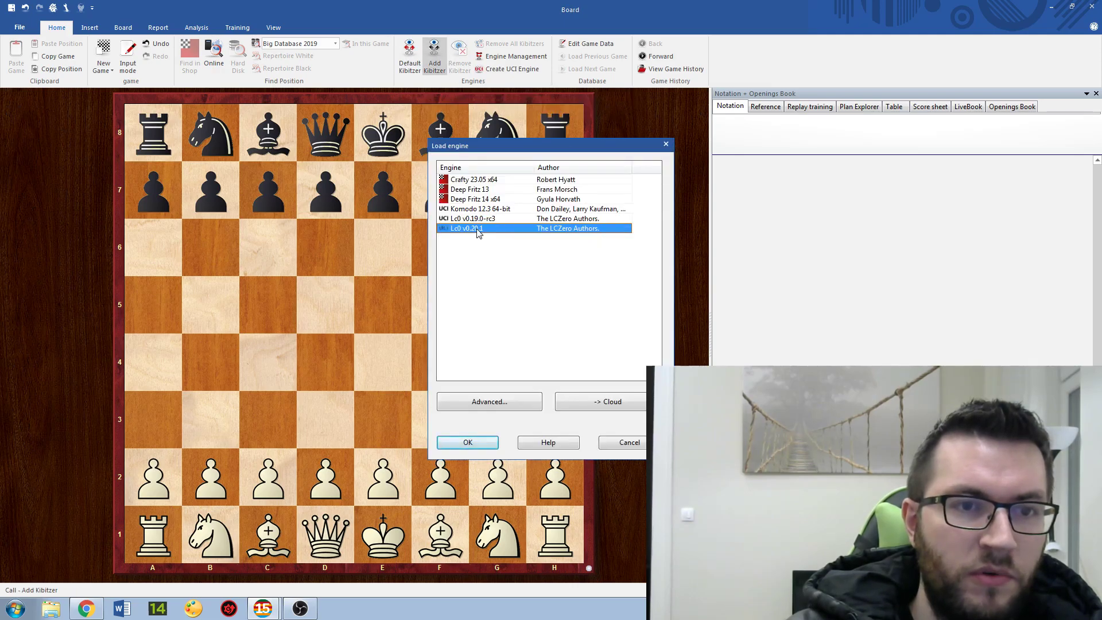
left_click(468, 443)
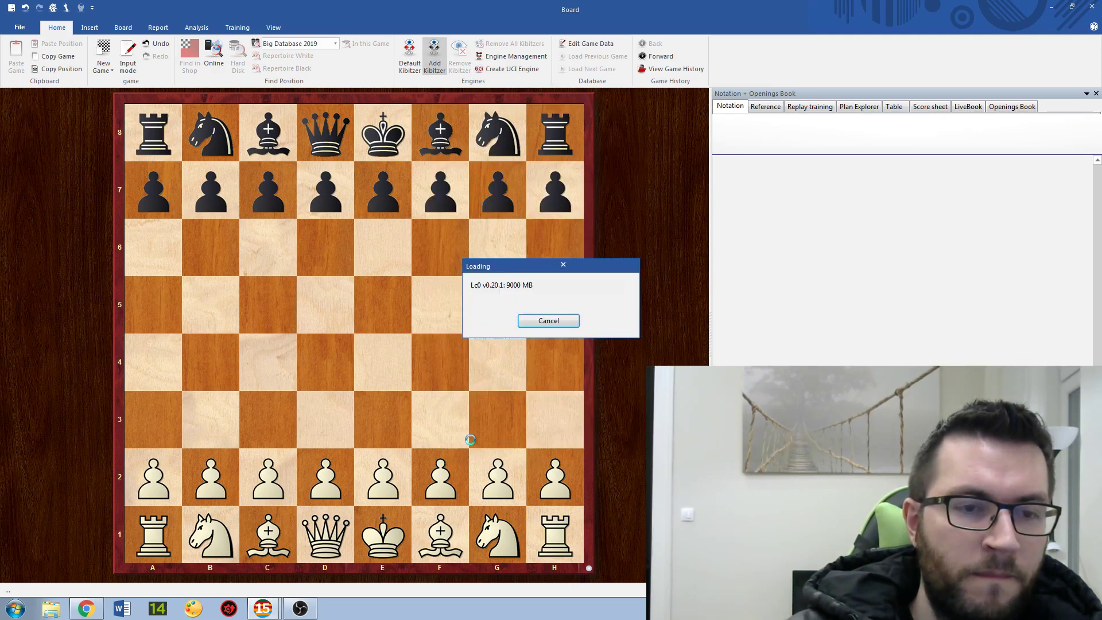